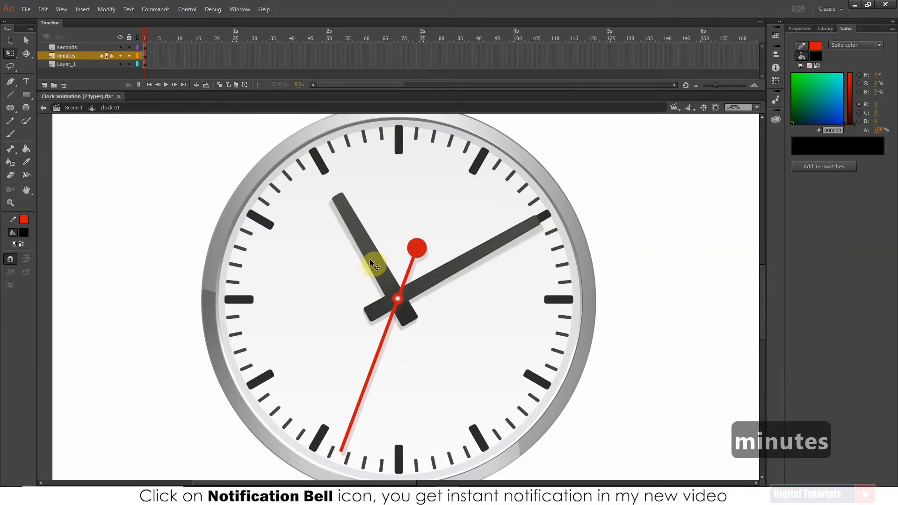
- Convert the hour hand and its shadow into a graphic symbol named hours, with its transformation point at the clock's centre
click(370, 256)
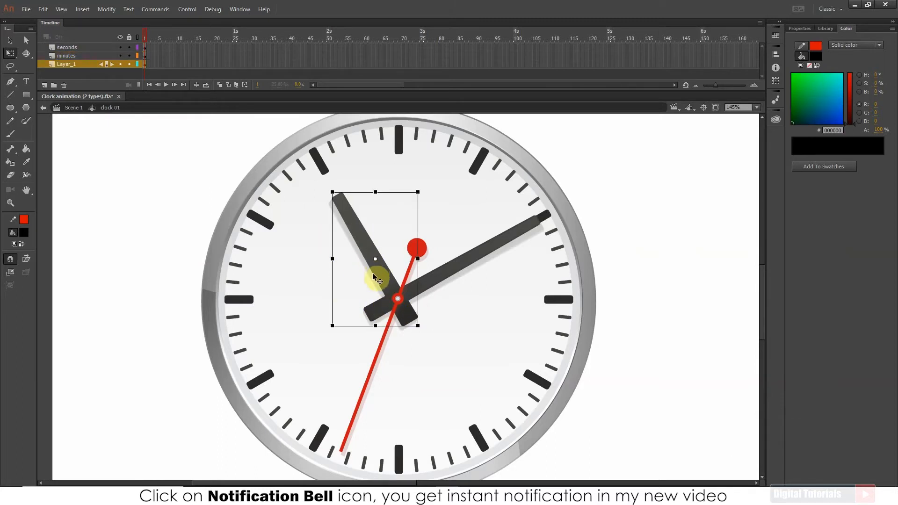
drag(367, 246, 332, 271)
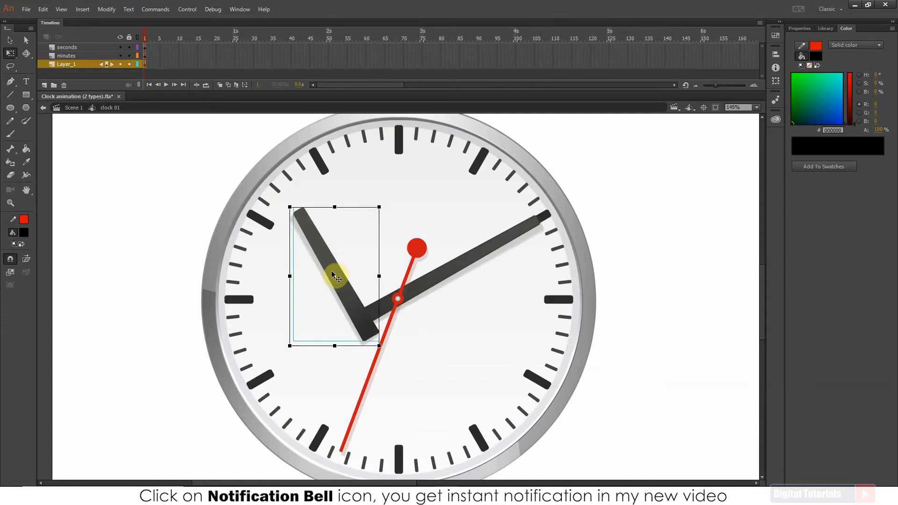
key(ctrl+z)
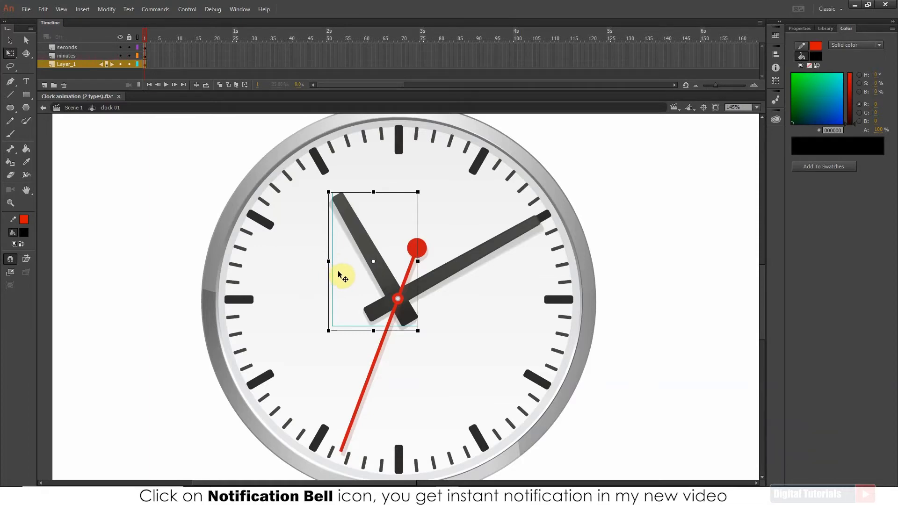
key(F8)
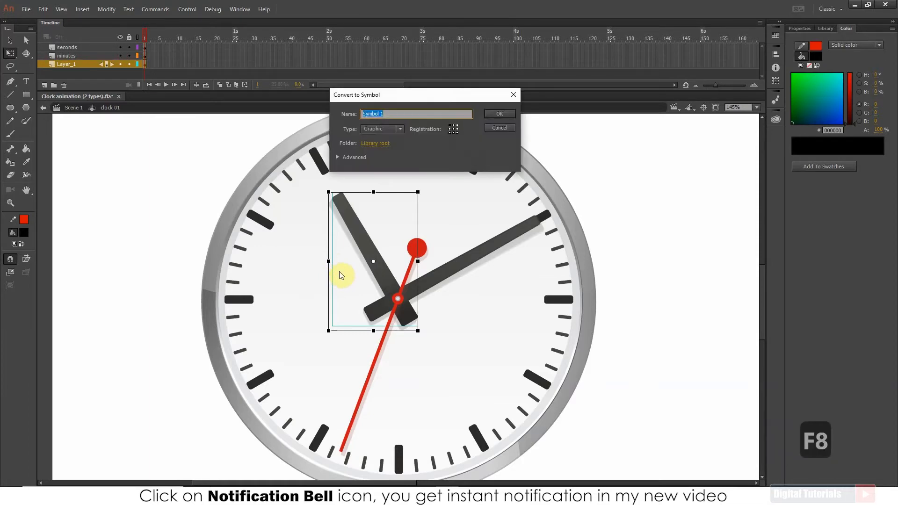
text(hours)
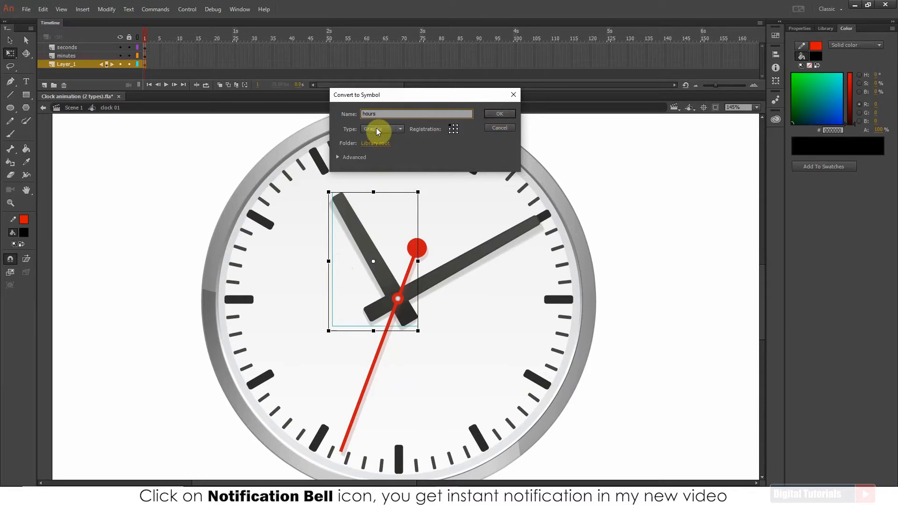
click(496, 114)
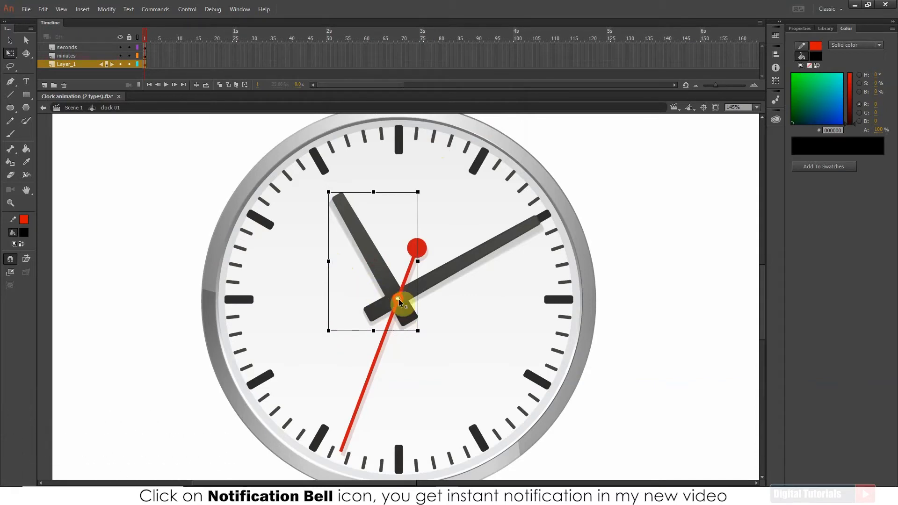
- Move the hour hand in place onto a new layer below the minutes layer and name that layer hours
key(ctrl+x)
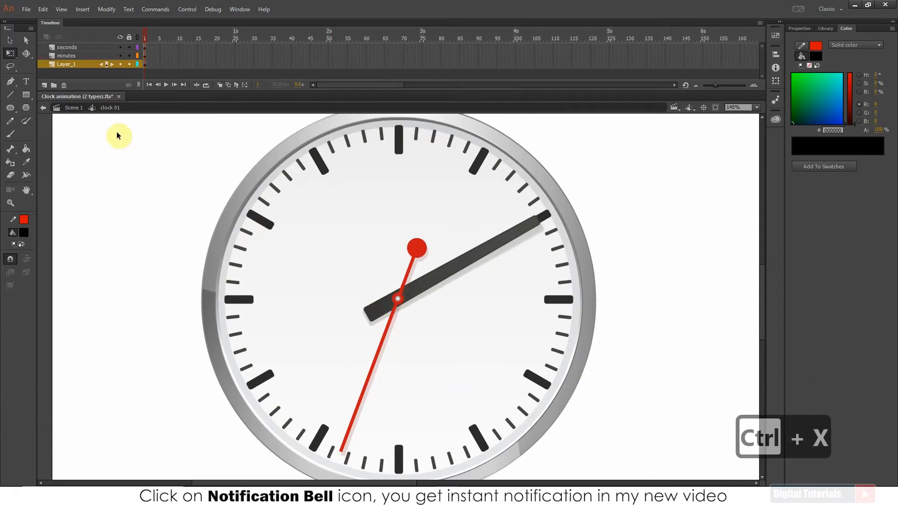
click(44, 86)
key(ctrl+shift+v)
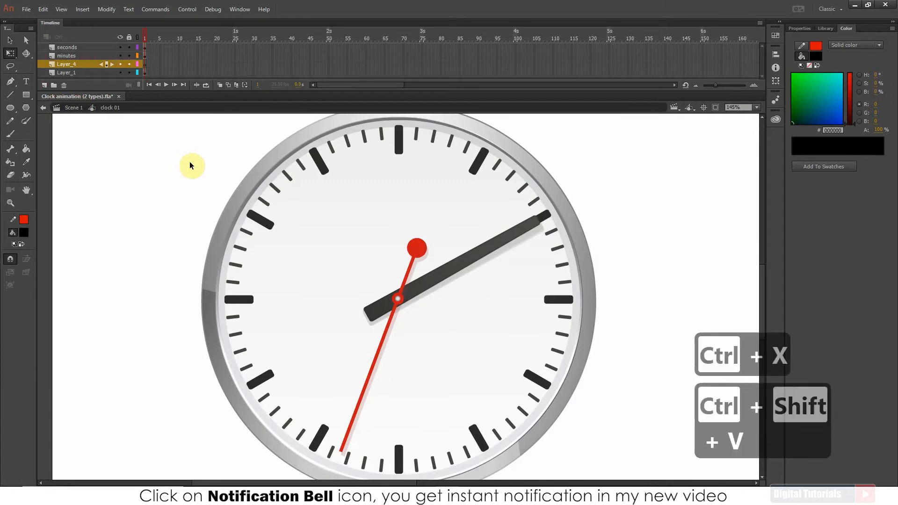
double_click(69, 64)
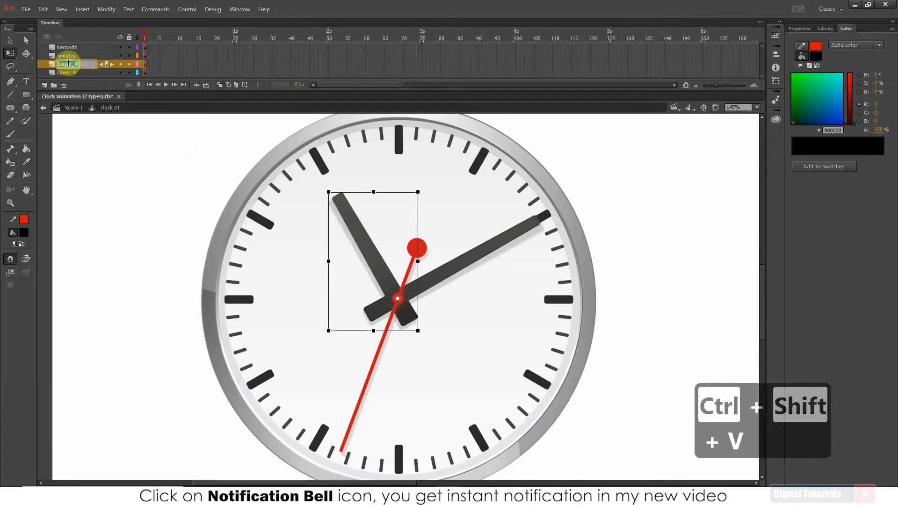
text(hours)
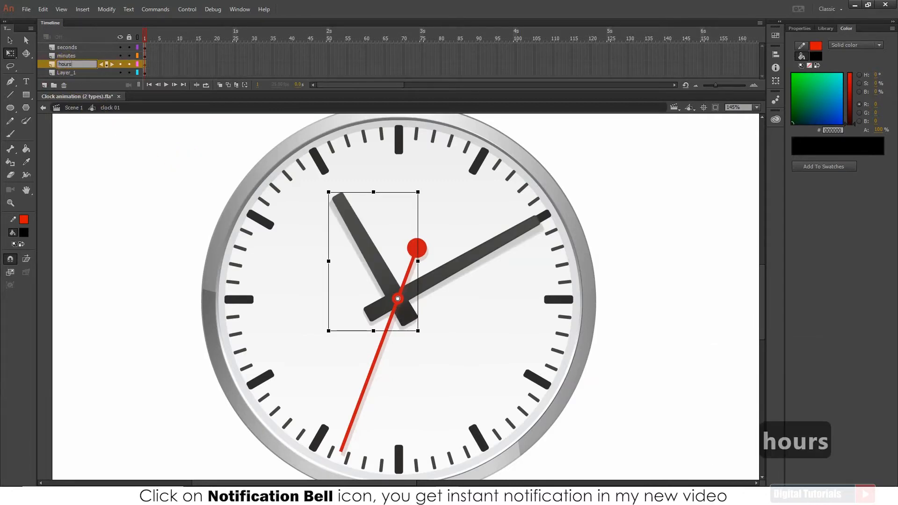
click(128, 167)
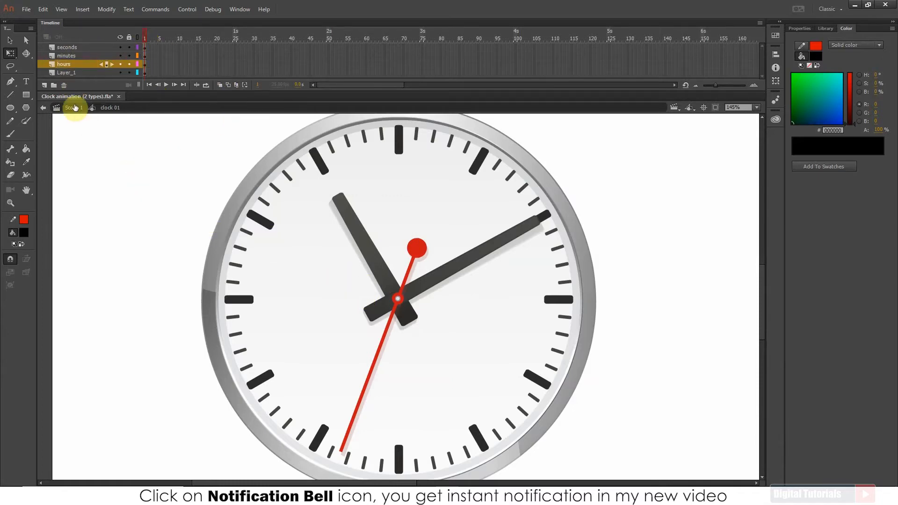
- Check what each layer contains by briefly hiding and showing Layer_1, hours, minutes and seconds one at a time
click(122, 71)
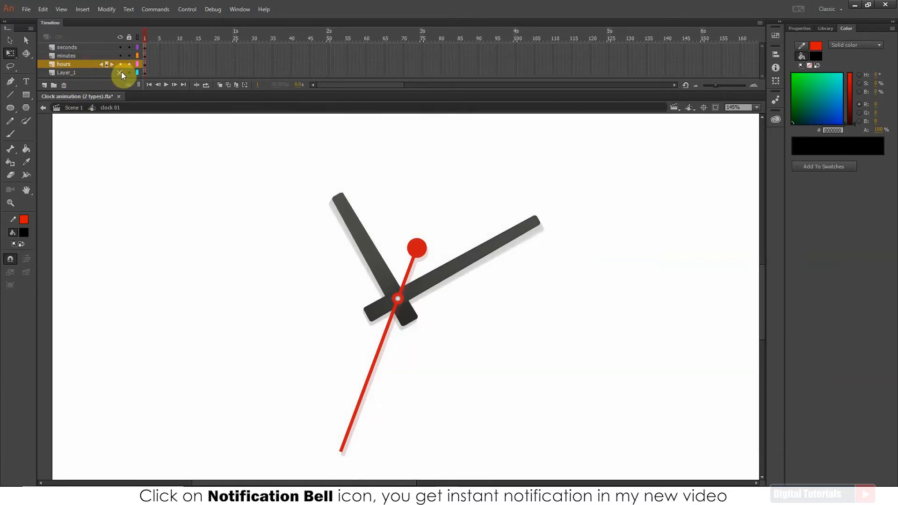
click(122, 71)
click(120, 64)
click(120, 64)
click(122, 55)
click(122, 55)
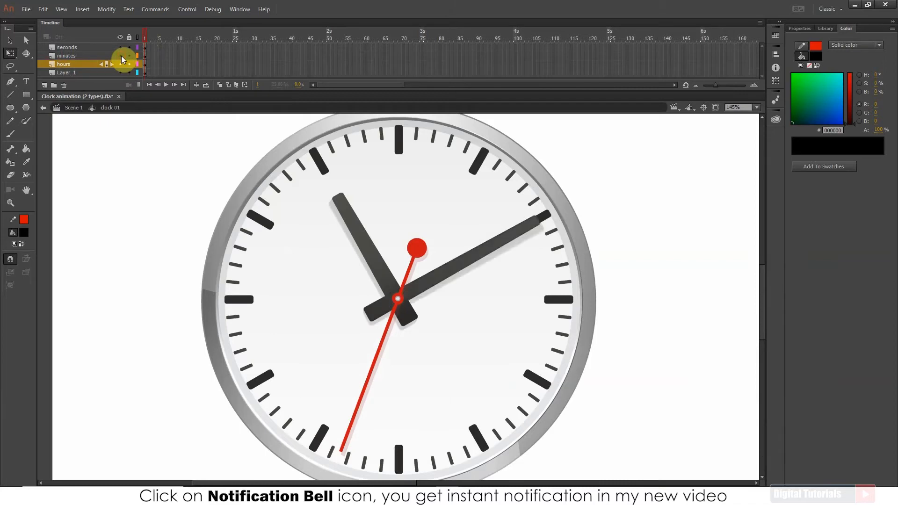
click(120, 48)
click(120, 47)
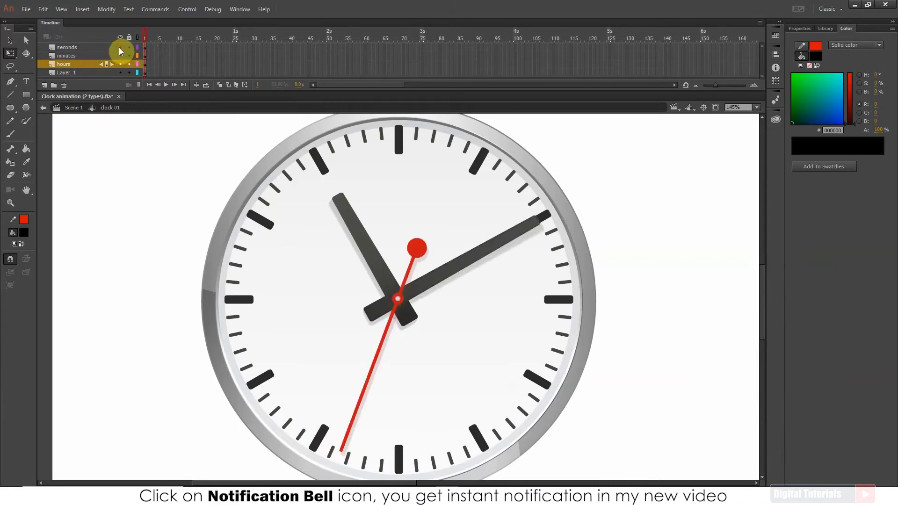
- Rename the clock face layer Layer_1 as clock and lock it
click(77, 71)
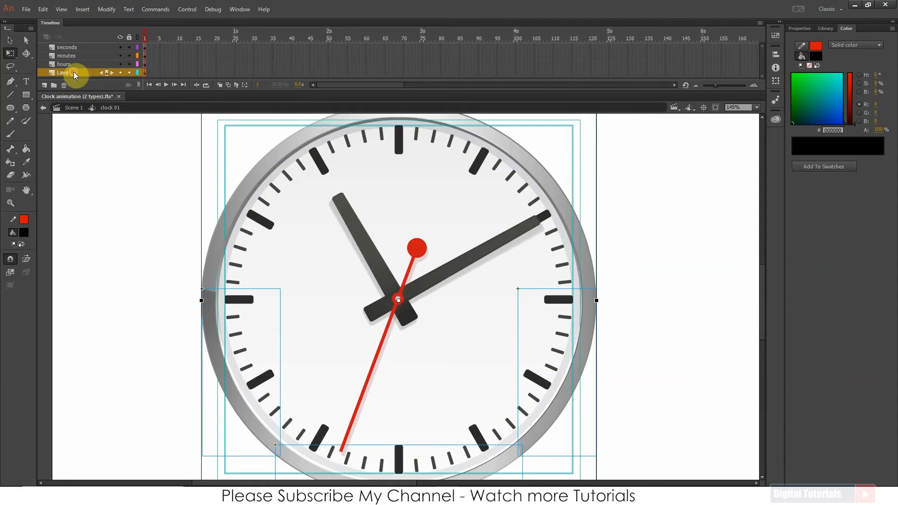
double_click(74, 72)
text(clock)
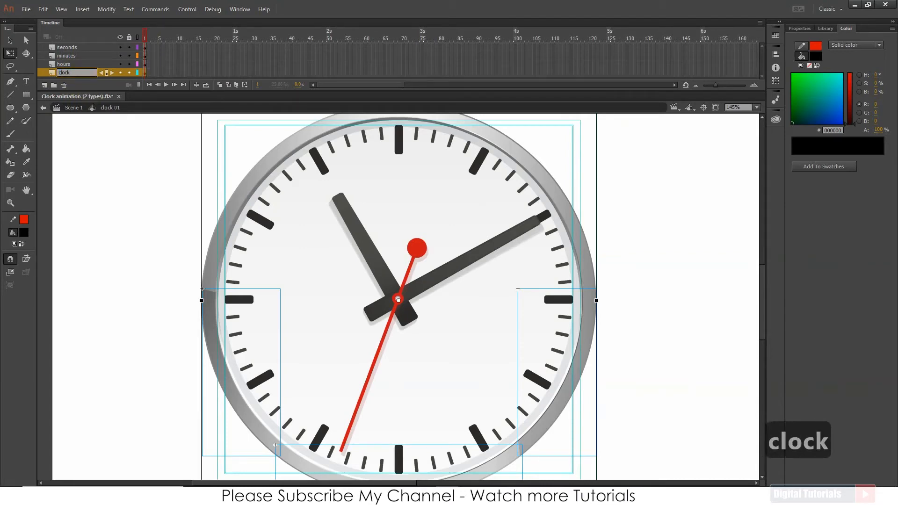
click(106, 134)
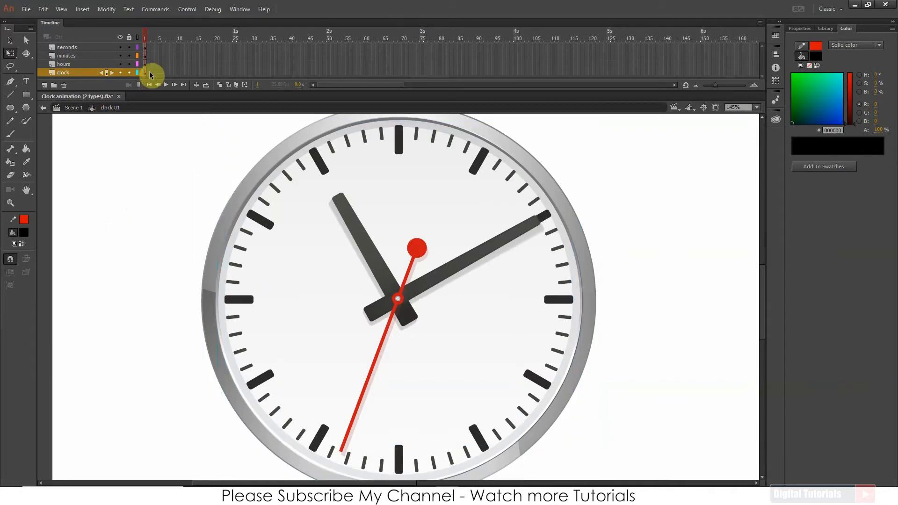
click(121, 73)
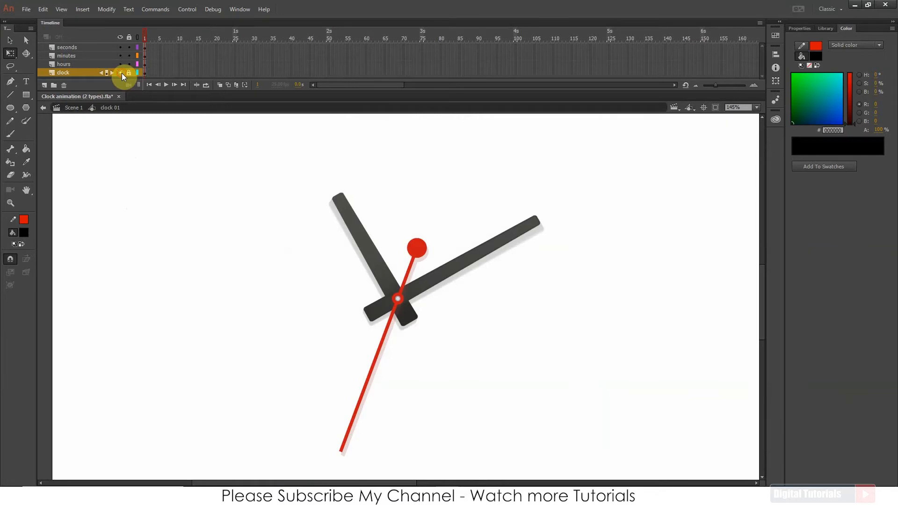
click(121, 73)
- Rotate the red seconds hand about the clock's centre until its tip points at the 12 o'clock mark
drag(395, 89, 395, 94)
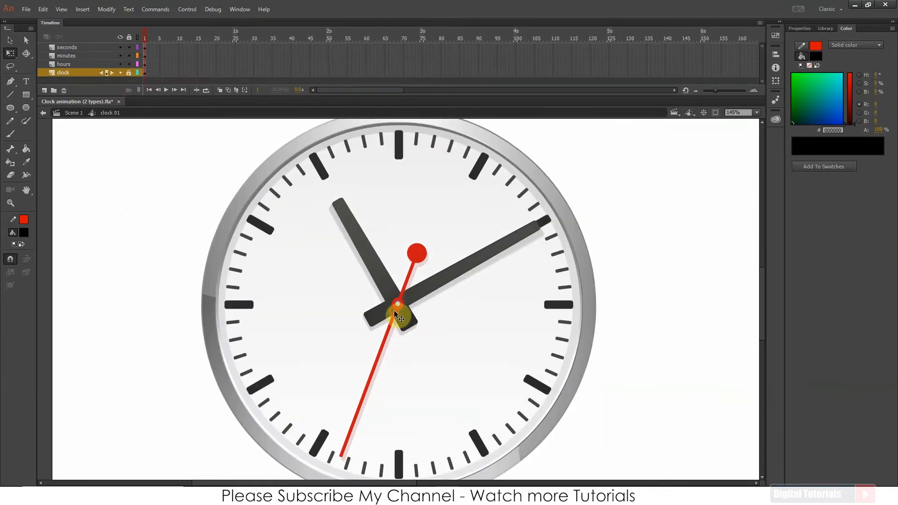
click(393, 312)
key(ctrl+minus)
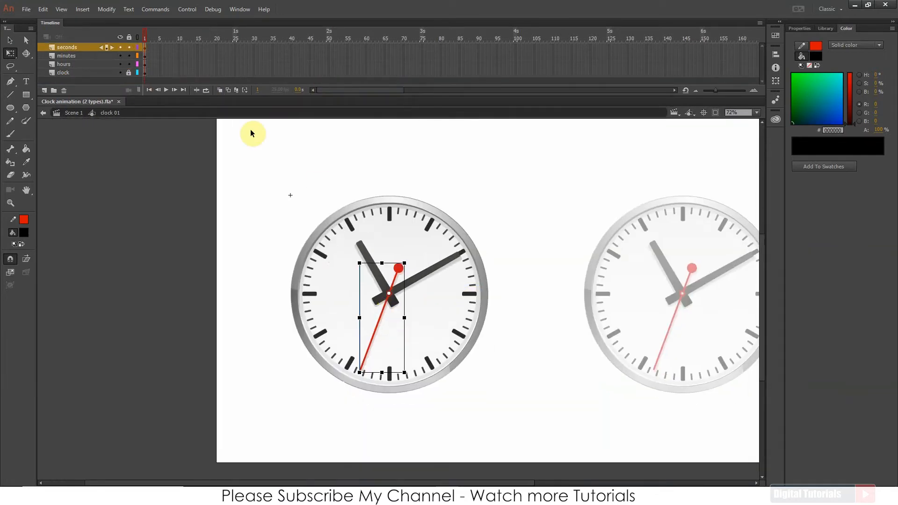
drag(367, 379, 395, 222)
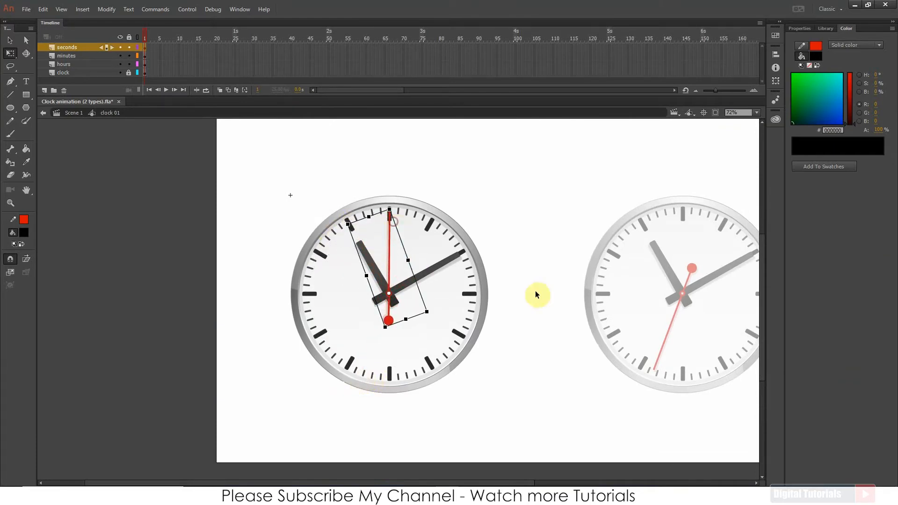
click(523, 322)
- Extend all four layers with frames up to frame 1500, the 60-second mark
click(388, 286)
drag(358, 94, 598, 91)
drag(606, 47, 631, 94)
key(F5)
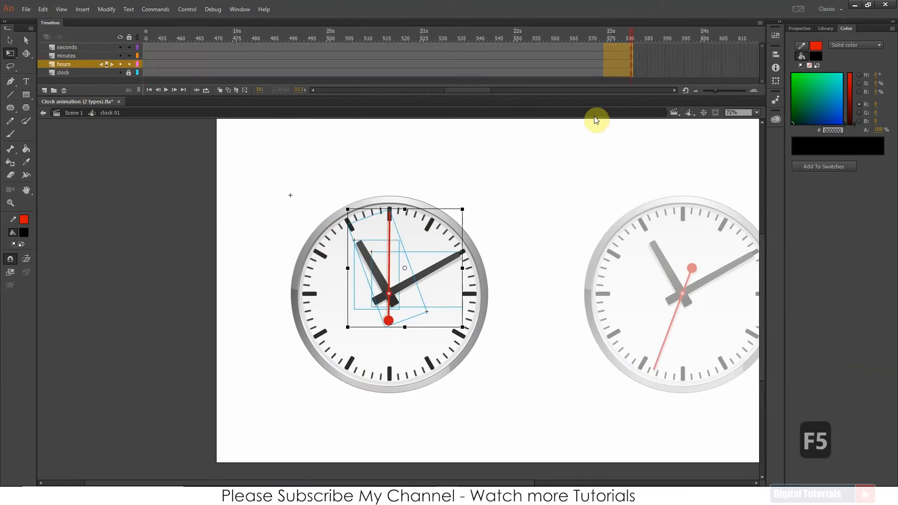
drag(476, 91, 637, 90)
drag(576, 46, 600, 90)
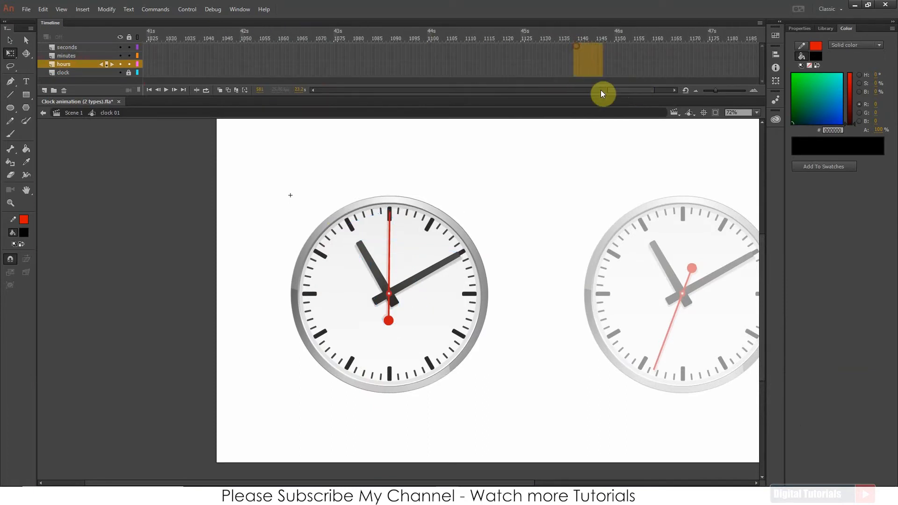
key(F5)
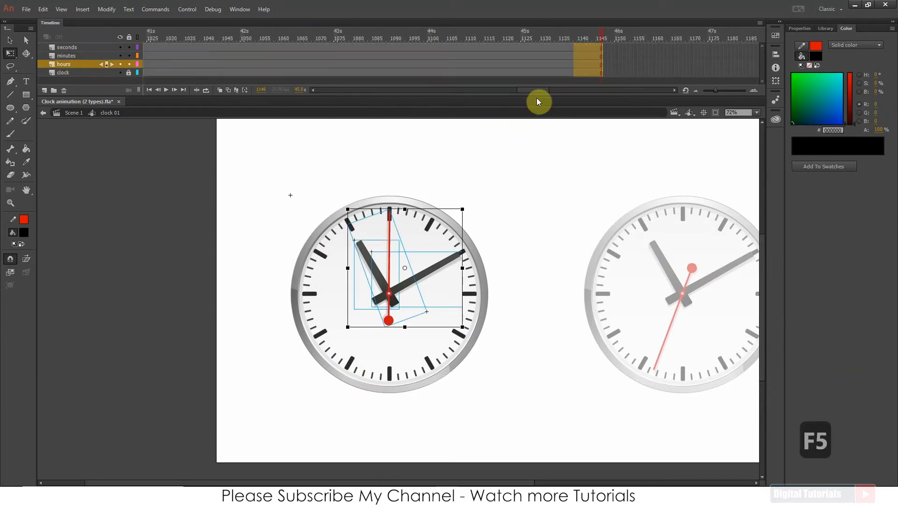
drag(529, 91, 598, 88)
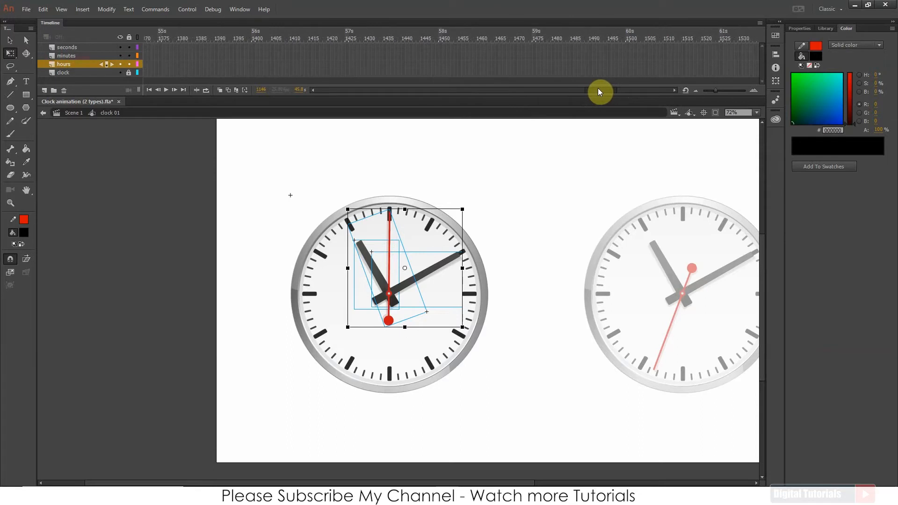
click(627, 46)
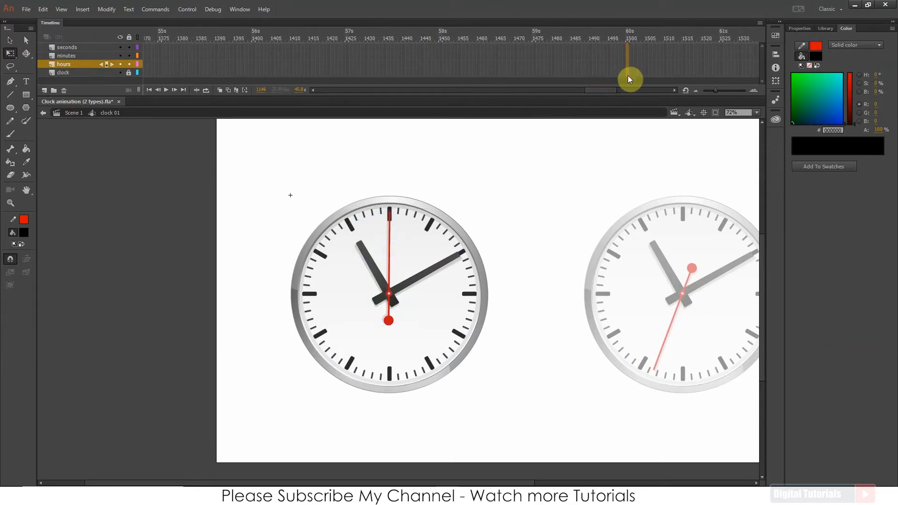
key(F5)
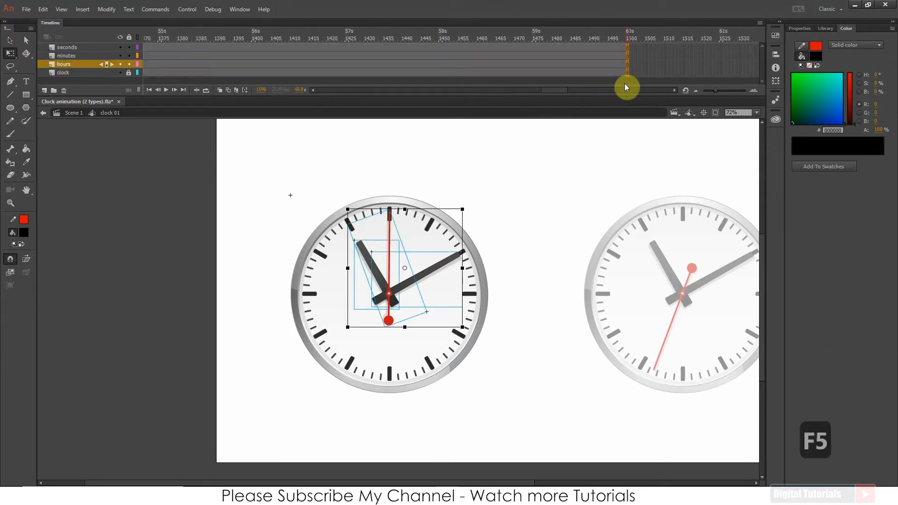
click(613, 122)
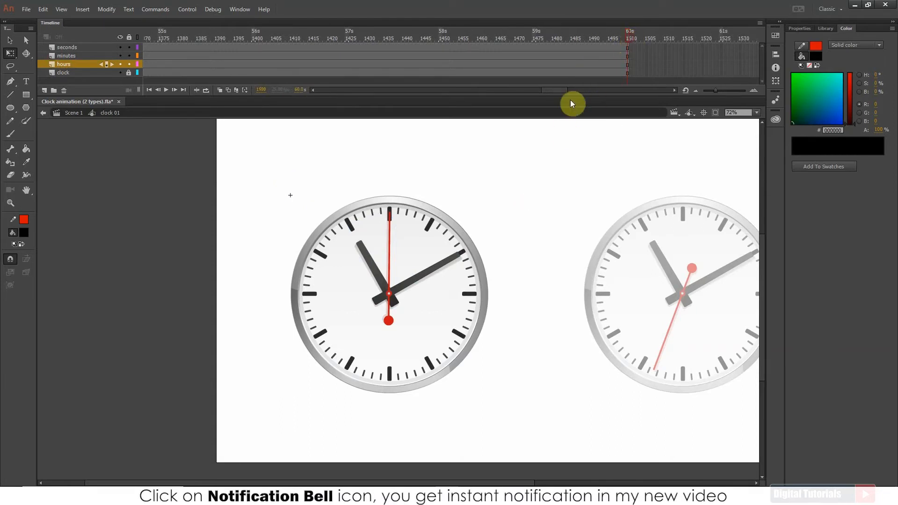
- Insert a keyframe for the seconds hand at frame 25 of the seconds layer
drag(556, 92, 300, 125)
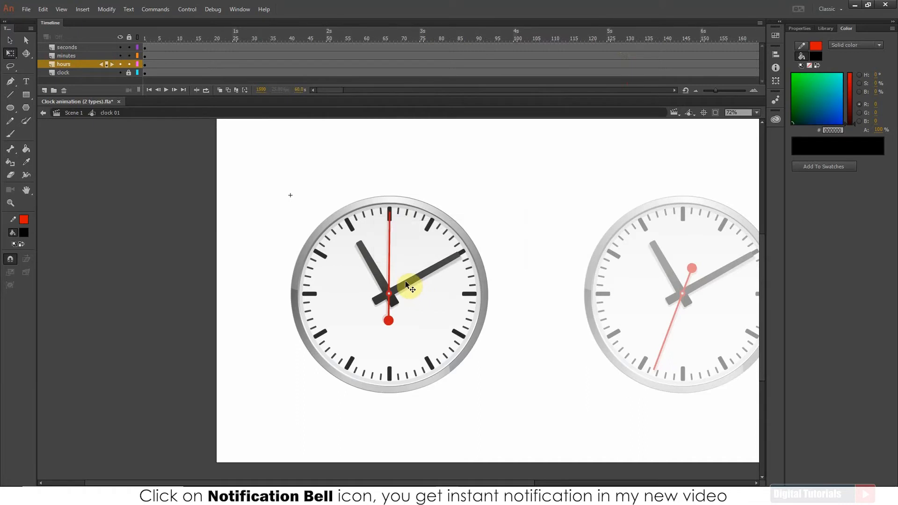
click(389, 319)
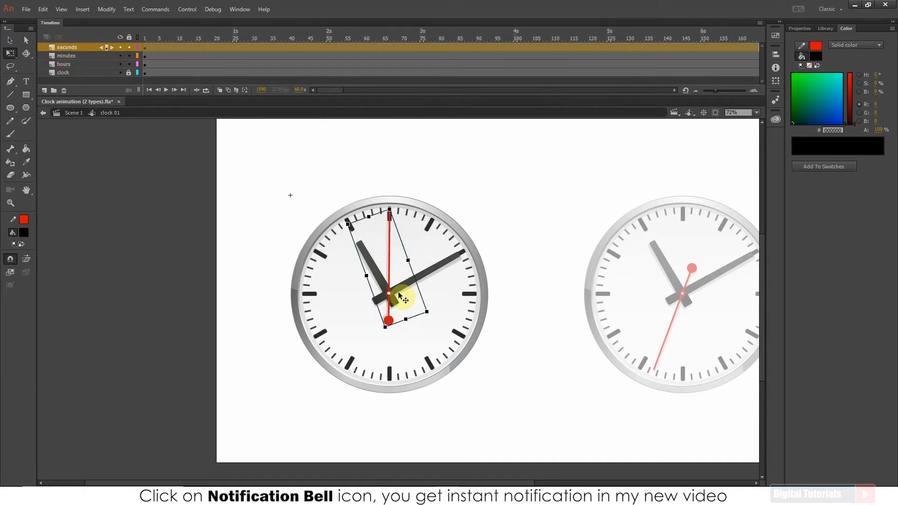
click(144, 47)
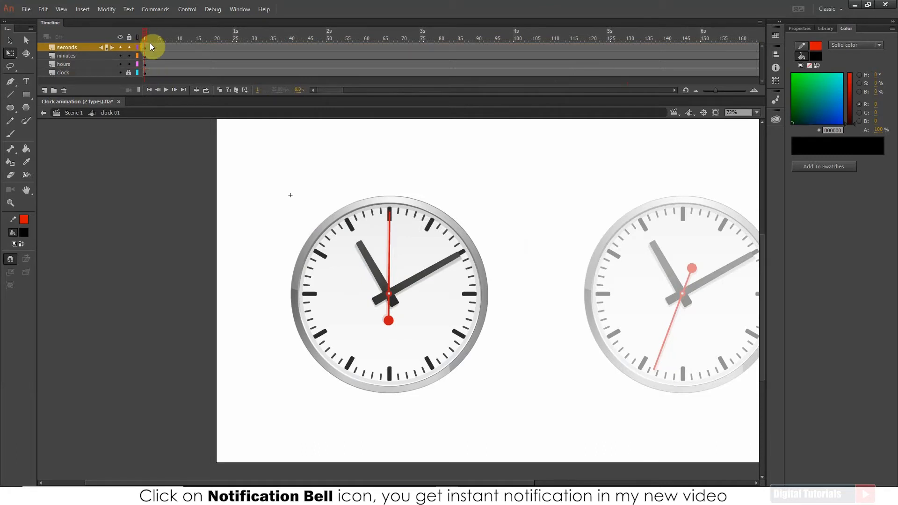
click(76, 49)
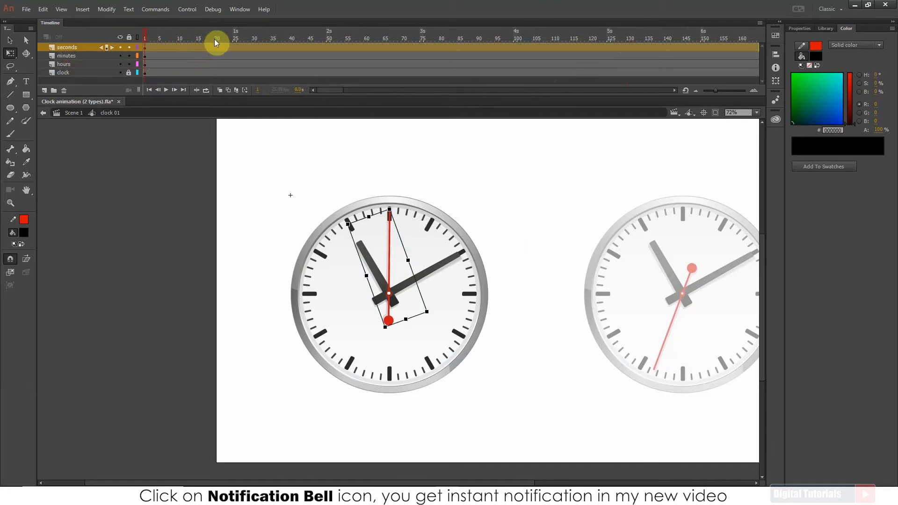
click(227, 46)
click(234, 46)
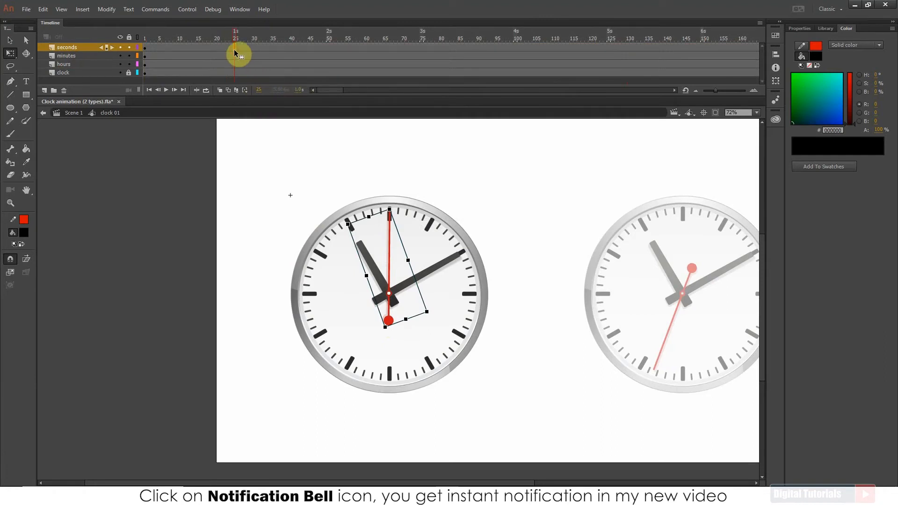
key(F6)
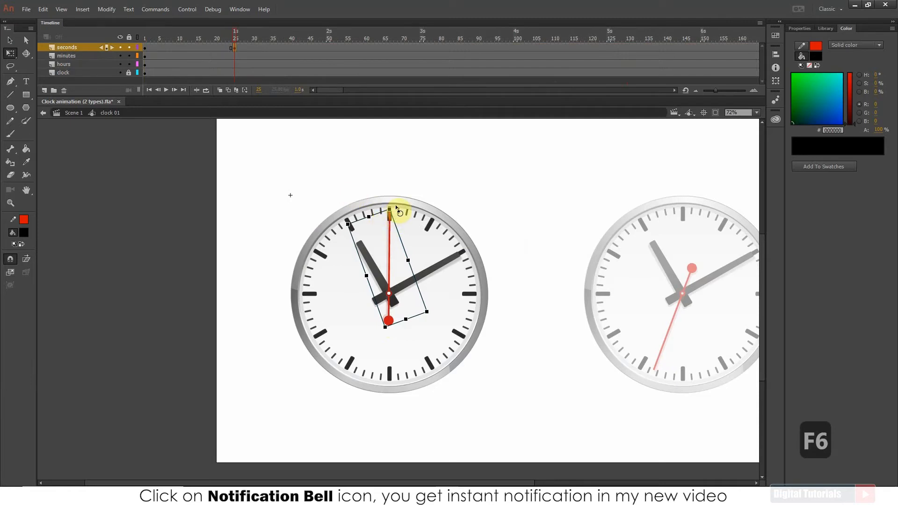
key(ctrl+equal)
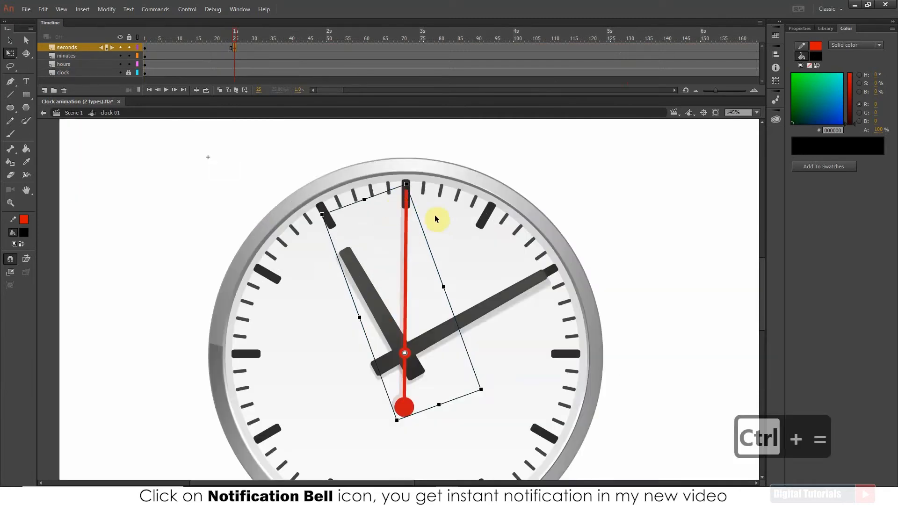
- Rotate the seconds hand to the 1-second mark at frame 25, then keyframe it at frames 50 and 75 on the second and third marks
drag(416, 191, 431, 187)
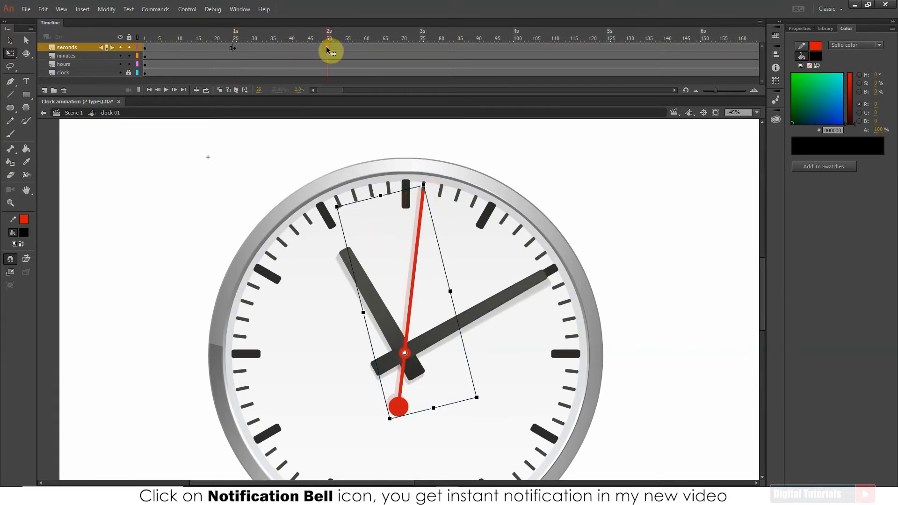
key(F6)
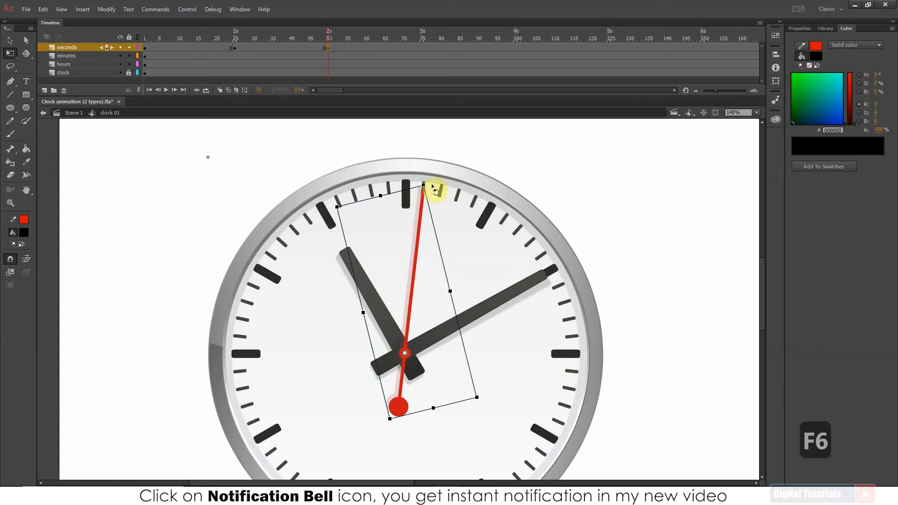
drag(429, 186, 445, 188)
click(423, 49)
key(F6)
drag(445, 187, 464, 190)
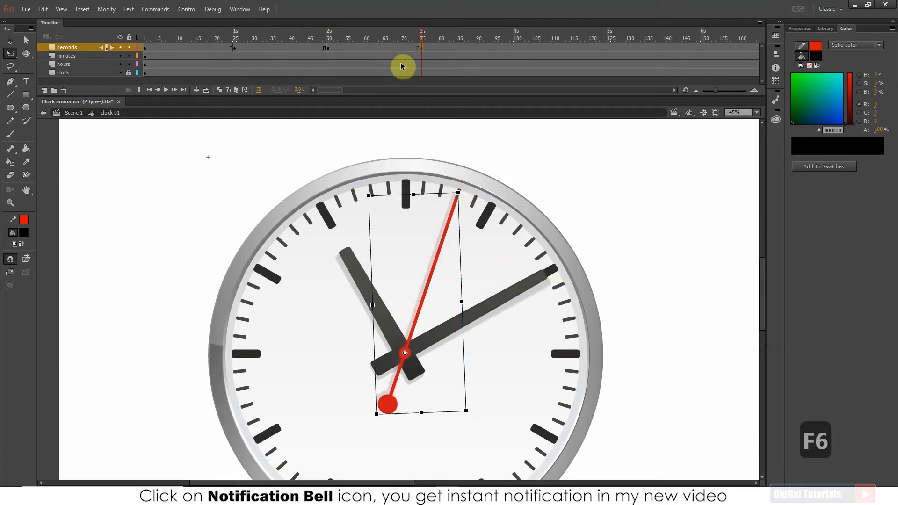
- Add seconds-layer keyframes at frames 100 and 125, rotating the hand to the fourth minute mark and the 1 o'clock mark
click(515, 50)
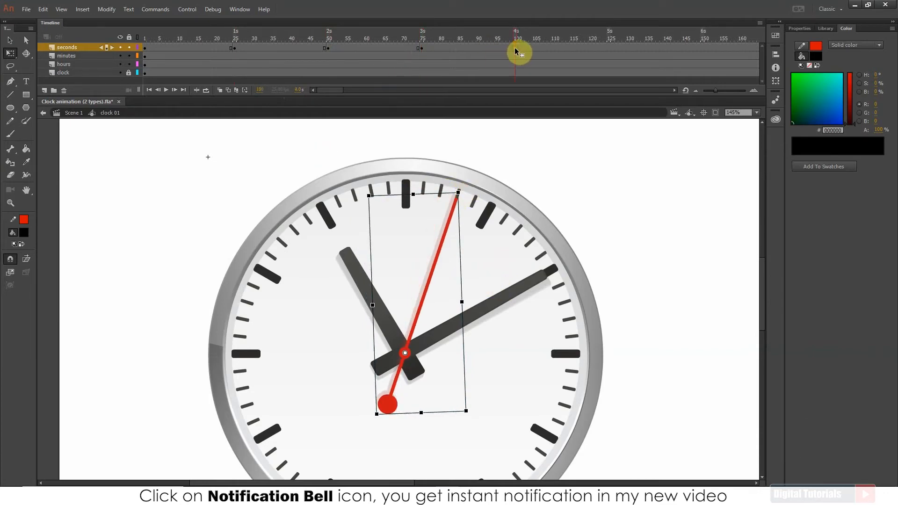
key(F6)
drag(468, 197, 484, 197)
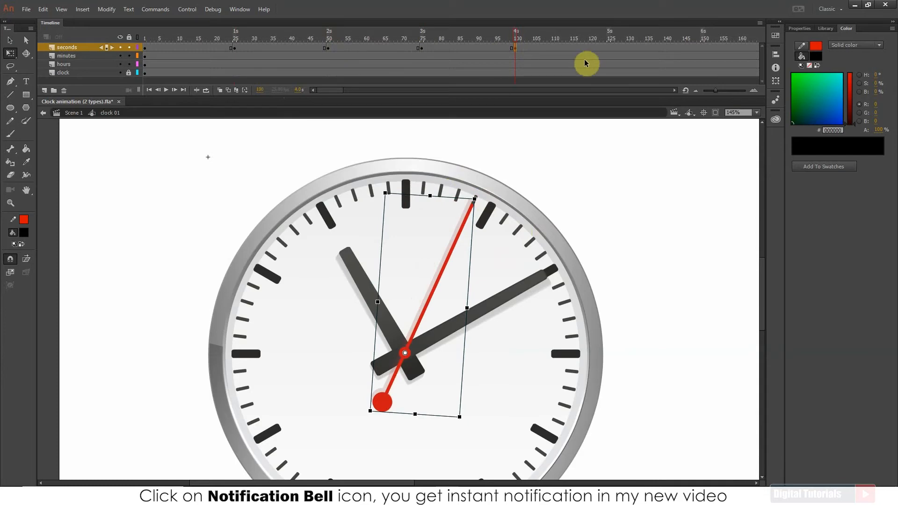
click(608, 47)
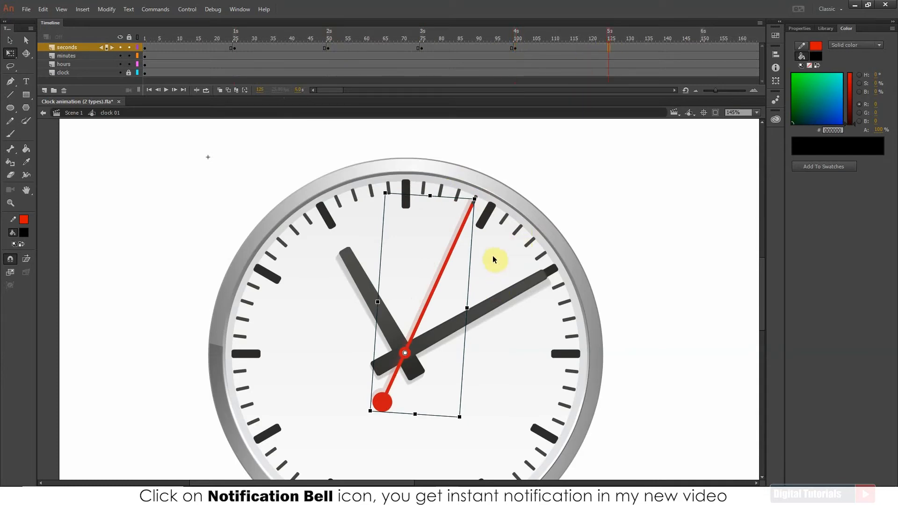
key(F6)
drag(478, 202, 500, 207)
- Continue with one-second keyframes past frame 125 on the seconds layer, rotating the seconds hand clockwise beyond the 1 o'clock mark
drag(330, 90, 348, 91)
click(394, 48)
key(F6)
drag(501, 207, 527, 230)
click(485, 48)
key(F6)
click(578, 48)
key(F6)
- Keyframe the seconds hand at the following one-second positions, rotating it clockwise to just past the 2 o'clock mark
drag(348, 91, 360, 93)
click(416, 48)
key(F6)
drag(542, 245, 561, 243)
drag(352, 91, 361, 91)
click(358, 48)
key(F6)
drag(547, 257, 582, 282)
- Insert further one-second keyframes on the seconds layer and rotate the seconds hand to about the 3 o'clock mark
click(451, 48)
key(F6)
drag(362, 90, 371, 90)
click(320, 48)
key(F6)
drag(570, 286, 594, 341)
- Add the keyframes for the seconds after 3 o'clock, rotating the seconds hand clockwise to just before the 4 o'clock mark
click(415, 48)
key(F6)
click(507, 48)
key(F6)
drag(376, 92, 388, 91)
click(310, 47)
key(F6)
drag(572, 335, 575, 432)
- Insert a run of keyframes at one-second intervals on the seconds layer and rotate the seconds hand around the 4 o'clock mark
click(403, 48)
key(F6)
click(497, 48)
key(F6)
click(590, 47)
key(F6)
click(684, 47)
key(F6)
drag(387, 91, 403, 90)
click(392, 48)
key(F6)
drag(569, 429, 550, 452)
- Add the following one-second keyframes on the seconds layer and rotate the seconds hand to the 5 o'clock mark
click(488, 48)
key(F6)
drag(396, 90, 403, 91)
click(397, 49)
key(F6)
scroll(551, 354, down, 3)
drag(551, 354, 491, 393)
- Keyframe the seconds after 5 o'clock on the seconds layer, rotating the seconds hand clockwise to just before the 6 o'clock mark
click(281, 49)
click(490, 48)
key(F6)
click(580, 48)
key(F6)
click(673, 49)
key(F6)
drag(412, 90, 426, 88)
click(511, 48)
key(F6)
drag(482, 416, 434, 436)
- Keyframe the seconds hand on the 6 o'clock mark at frame 750 and insert another keyframe at frame 775
drag(435, 90, 449, 90)
click(471, 48)
key(F6)
drag(427, 422, 408, 426)
drag(442, 91, 450, 96)
click(380, 48)
key(F6)
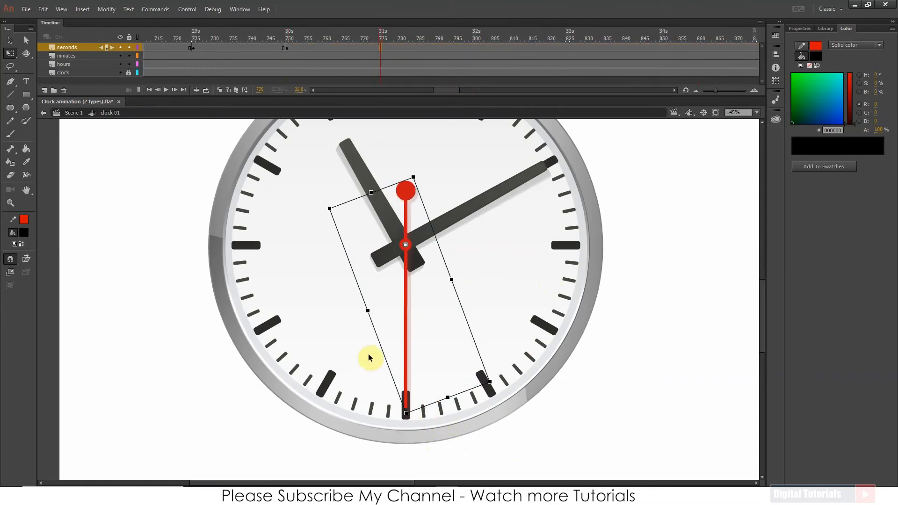